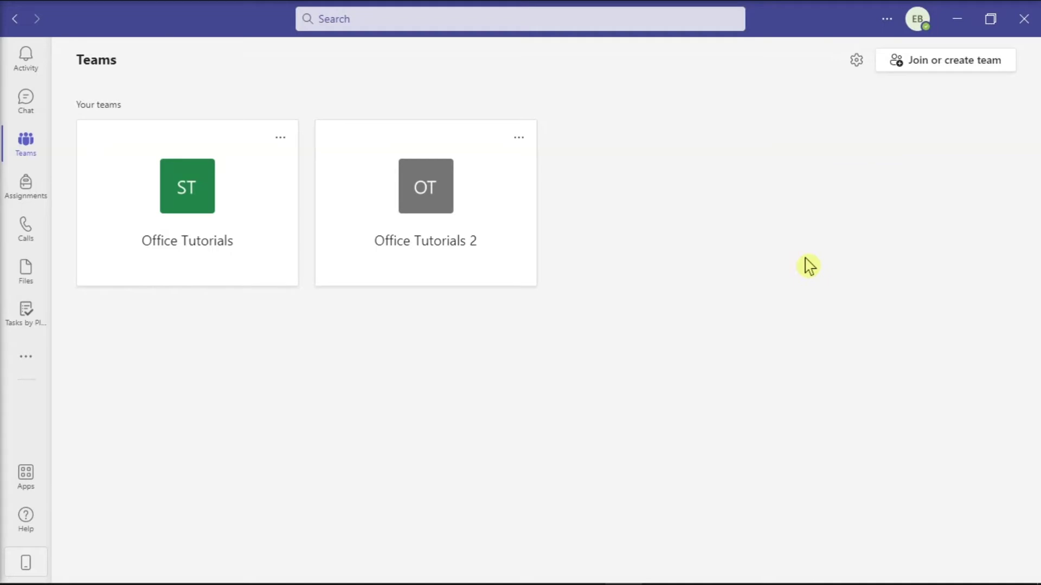
# Step: Go to the Teams Files area to see recent files and cloud storage
pyautogui.click(24, 279)
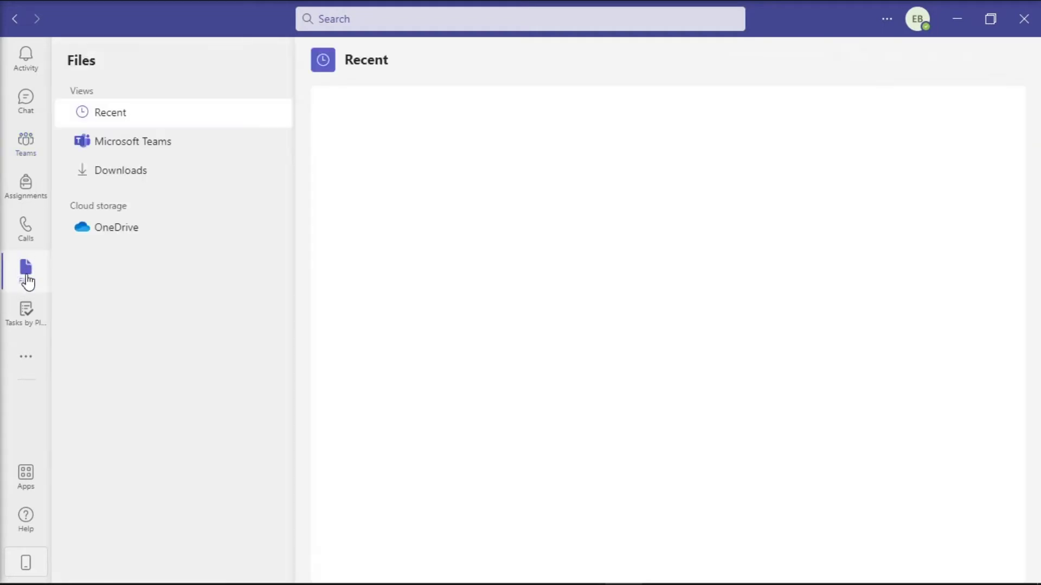
# Step: Show the OneDrive cloud storage files, including Sample Presentation.pptx
pyautogui.click(127, 241)
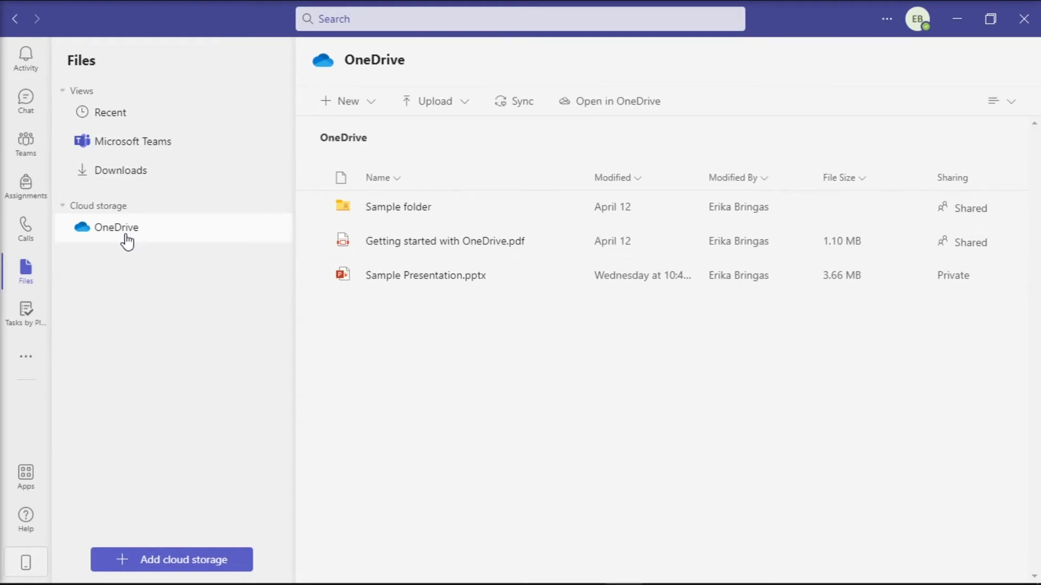
pyautogui.moveTo(423, 275)
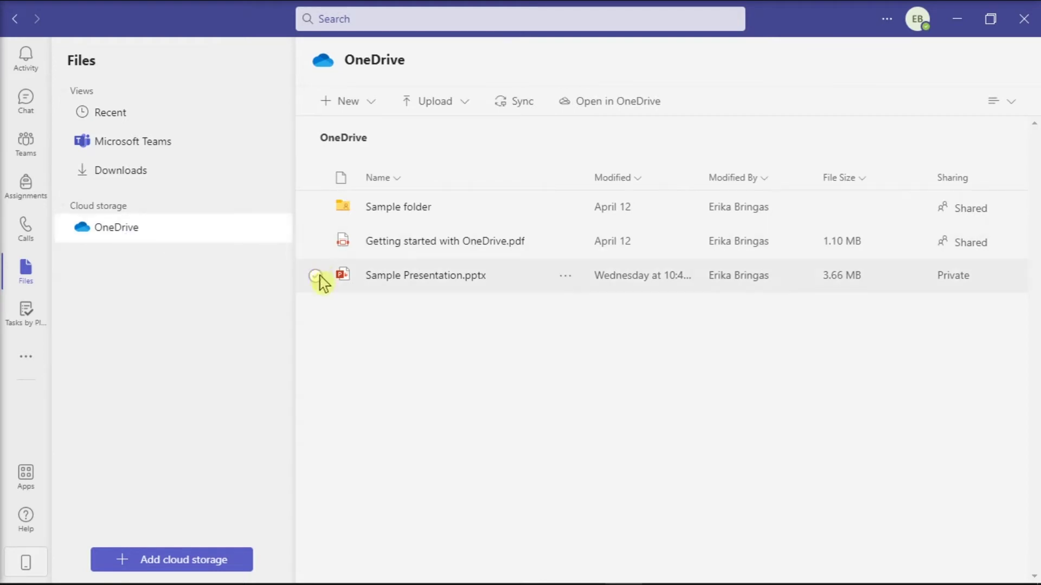
# Step: Start moving Sample Presentation.pptx and list teams as move destinations
pyautogui.click(316, 277)
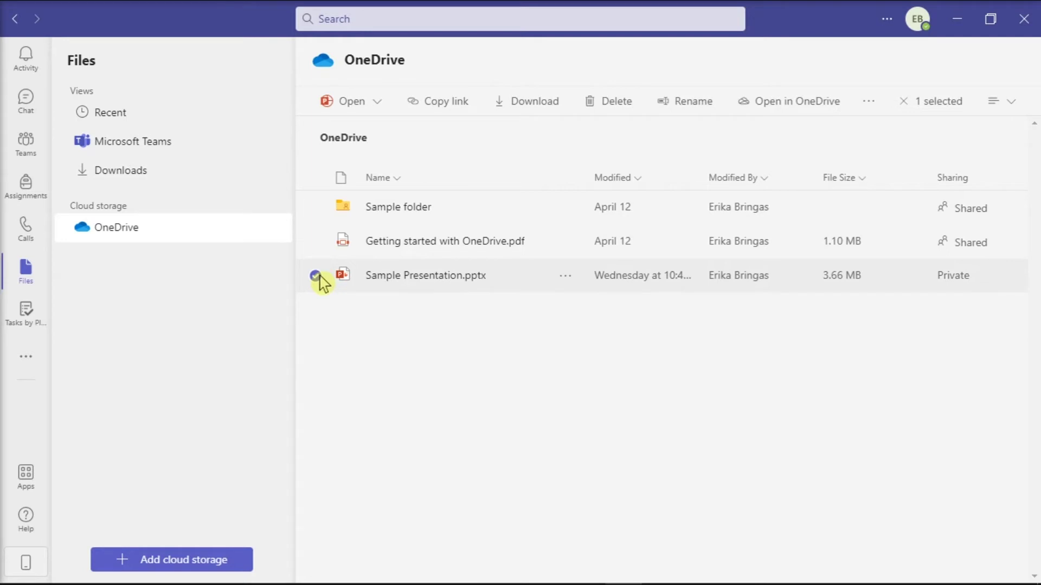
pyautogui.click(564, 280)
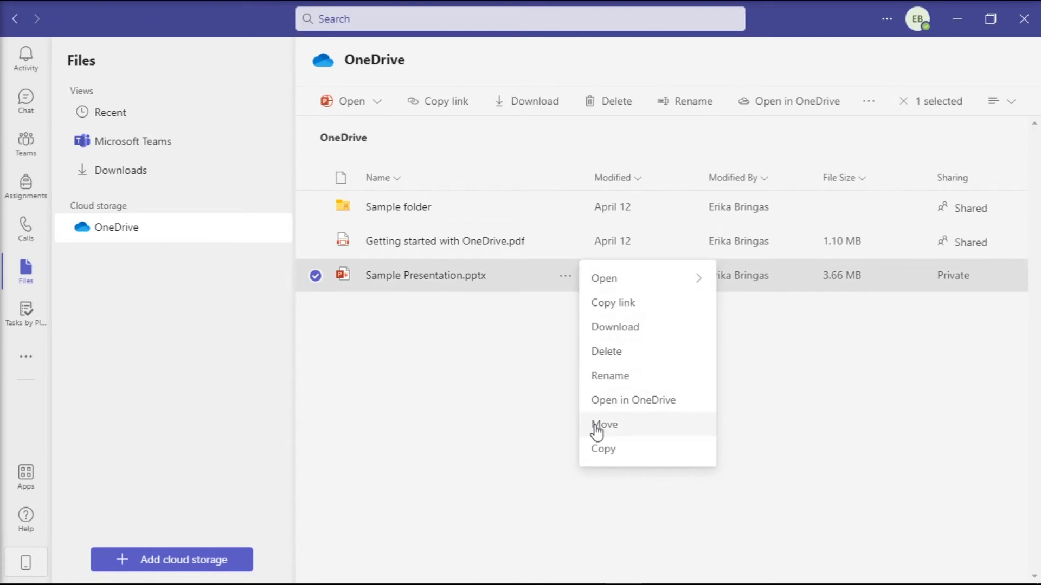
pyautogui.click(609, 428)
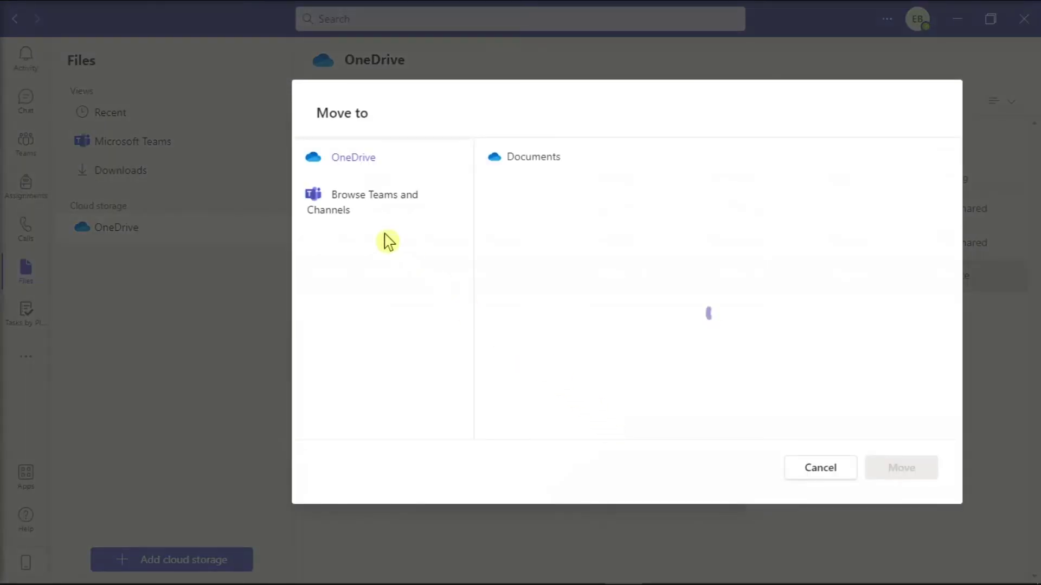
pyautogui.click(356, 208)
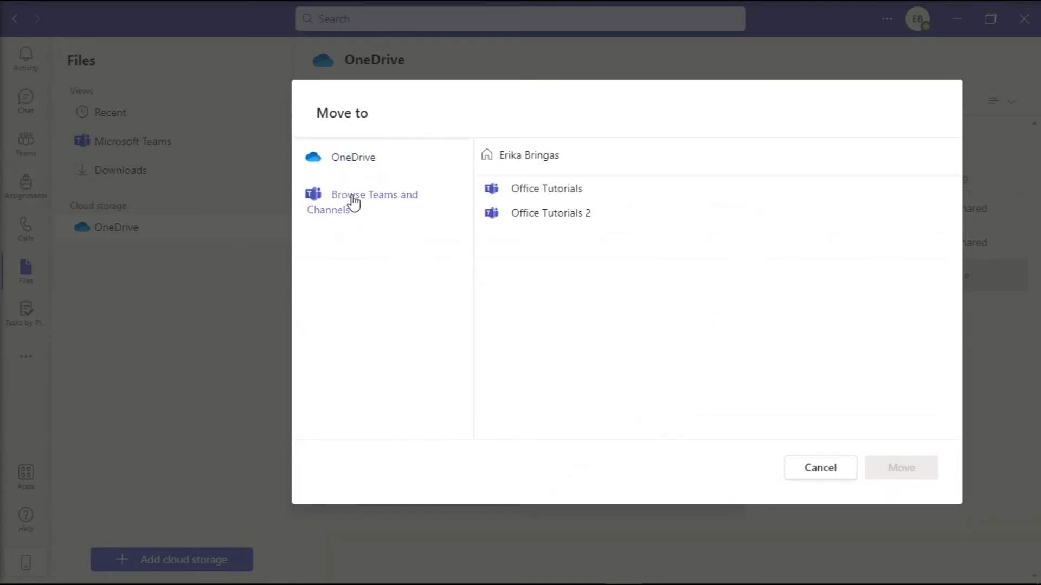
# Step: Move Sample Presentation.pptx into the Office Tutorials 2 team's General channel
pyautogui.click(521, 219)
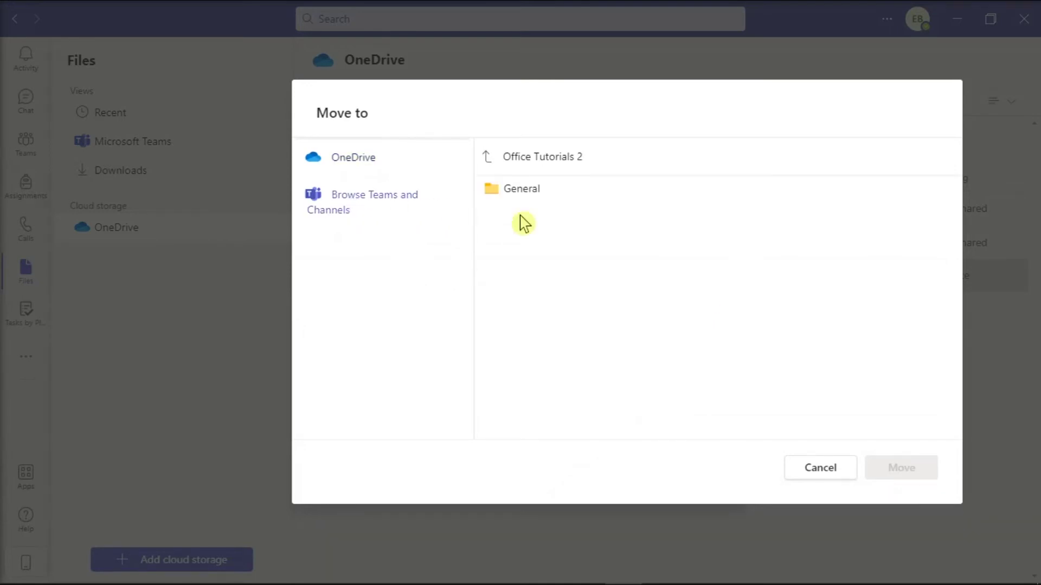
pyautogui.click(521, 190)
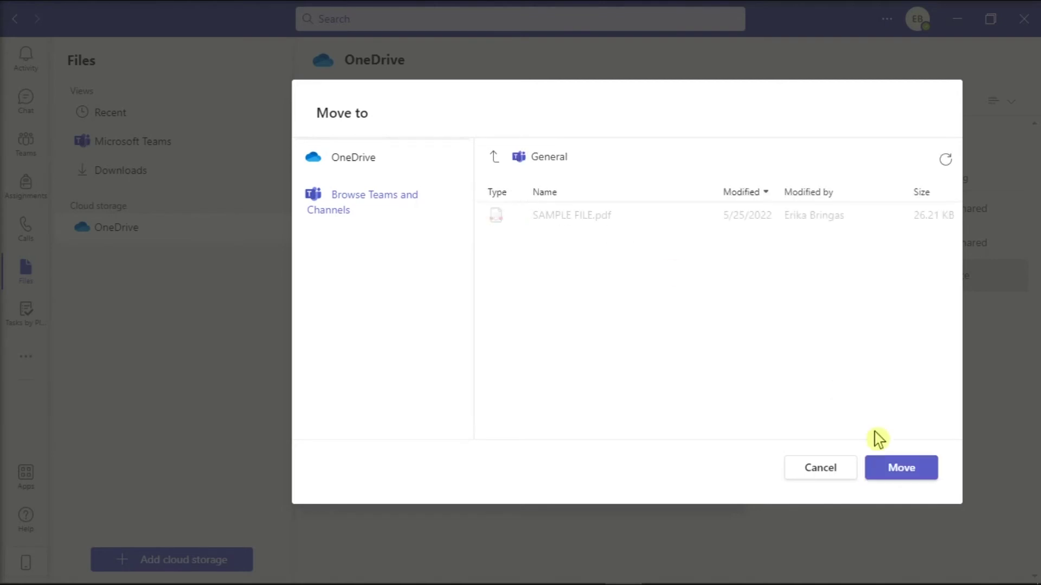
pyautogui.click(903, 474)
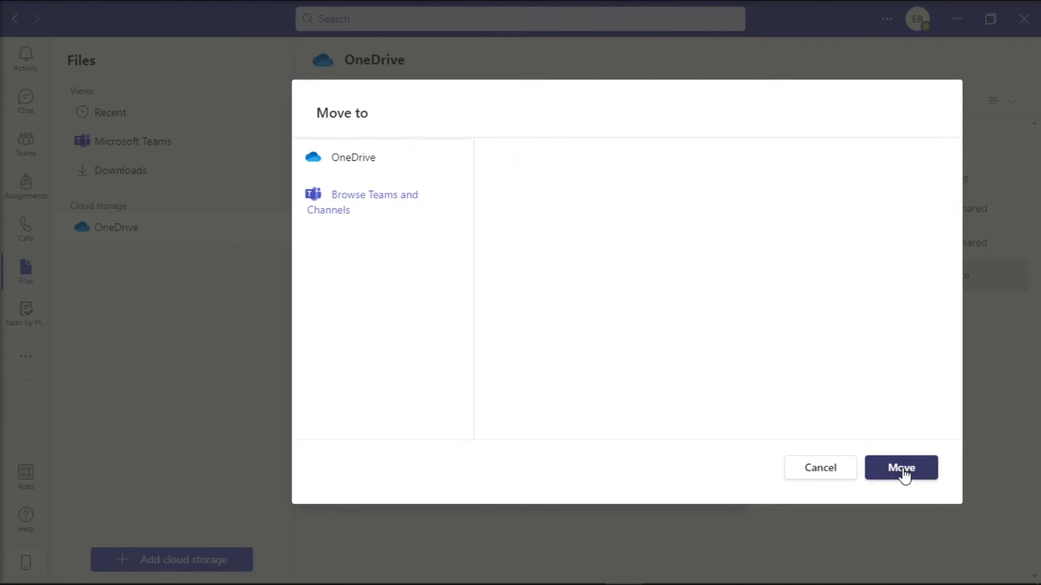